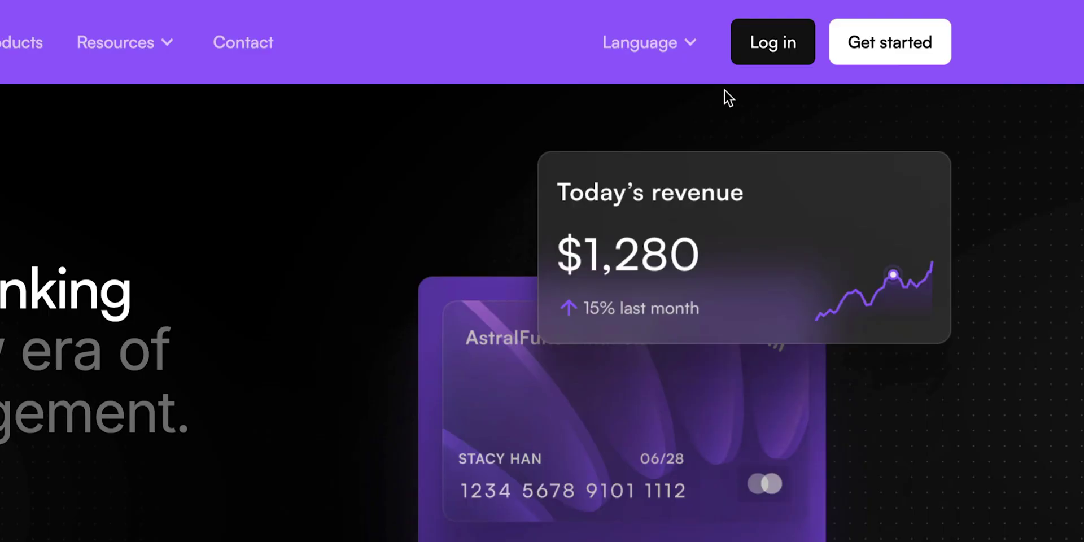
# Open the Language menu on the finished AstralFund Financial site to show its flag dropdown.
pyautogui.click(683, 63)
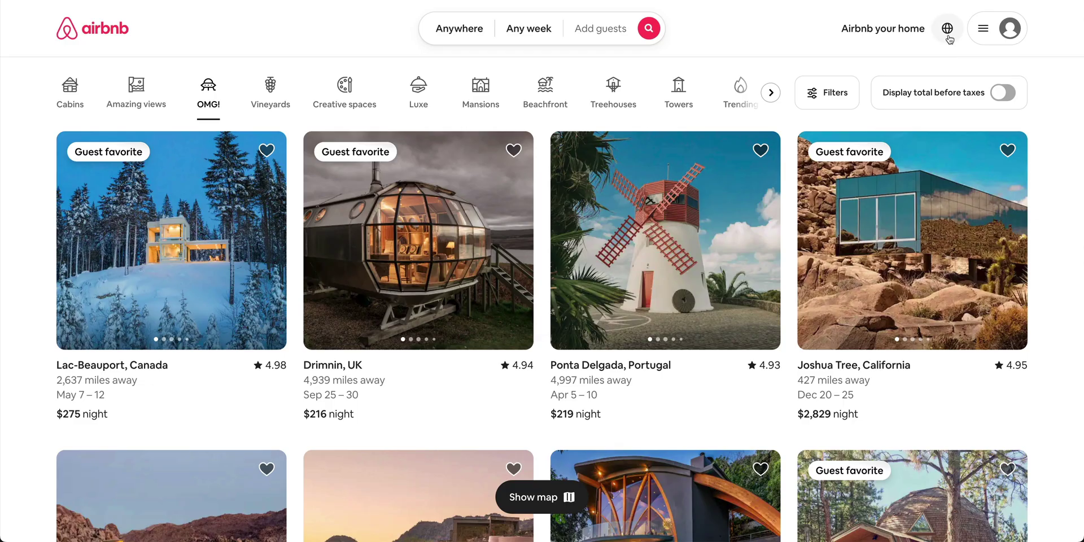
# Open Airbnb's Language and region chooser, then another site's language menu for comparison.
pyautogui.click(948, 31)
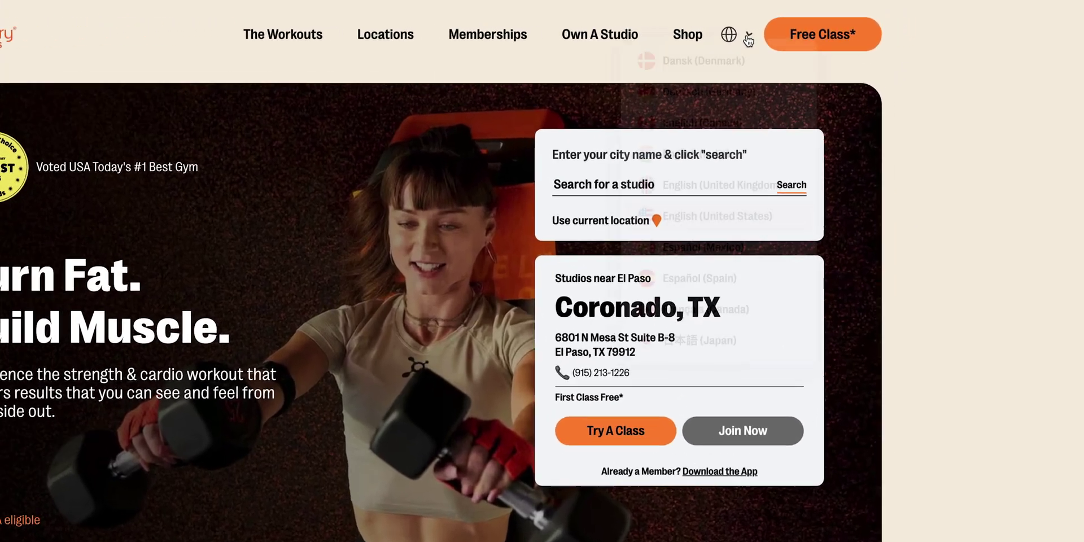
pyautogui.click(823, 35)
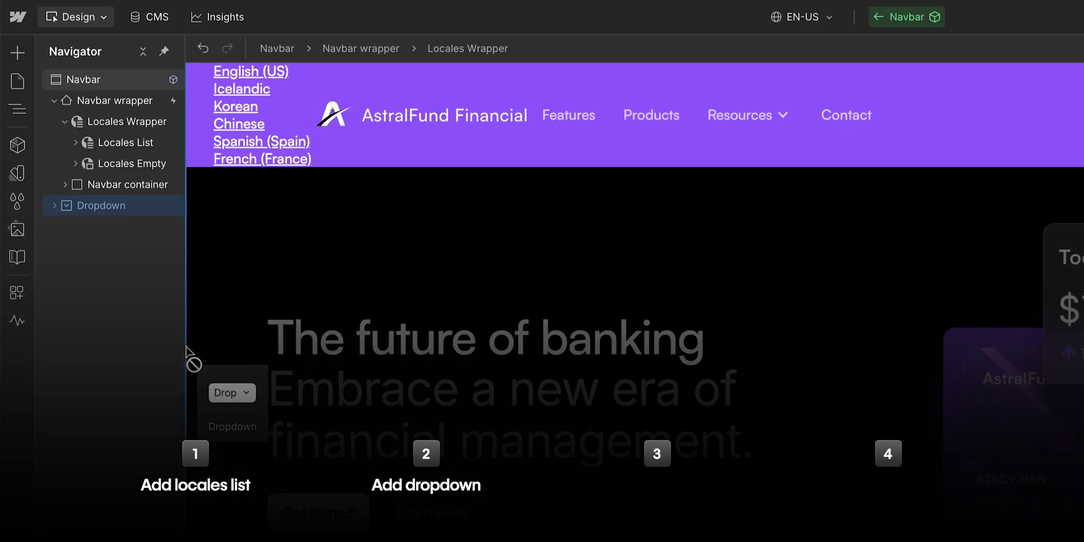
# Preview dropping a Dropdown into the Locales Wrapper and opening the live Language dropdown.
pyautogui.moveTo(185, 351); pyautogui.dragTo(146, 143)
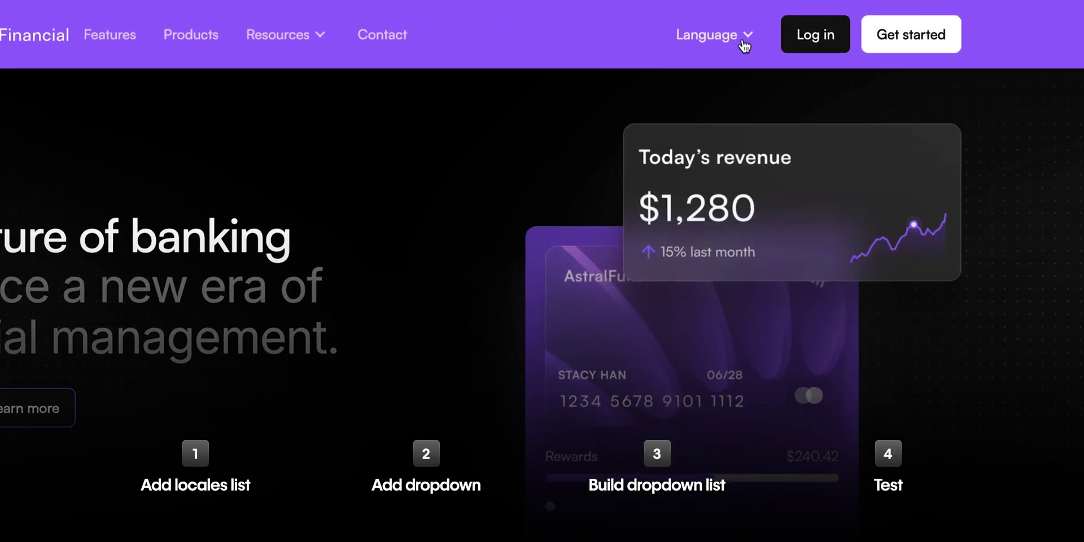
pyautogui.click(876, 22)
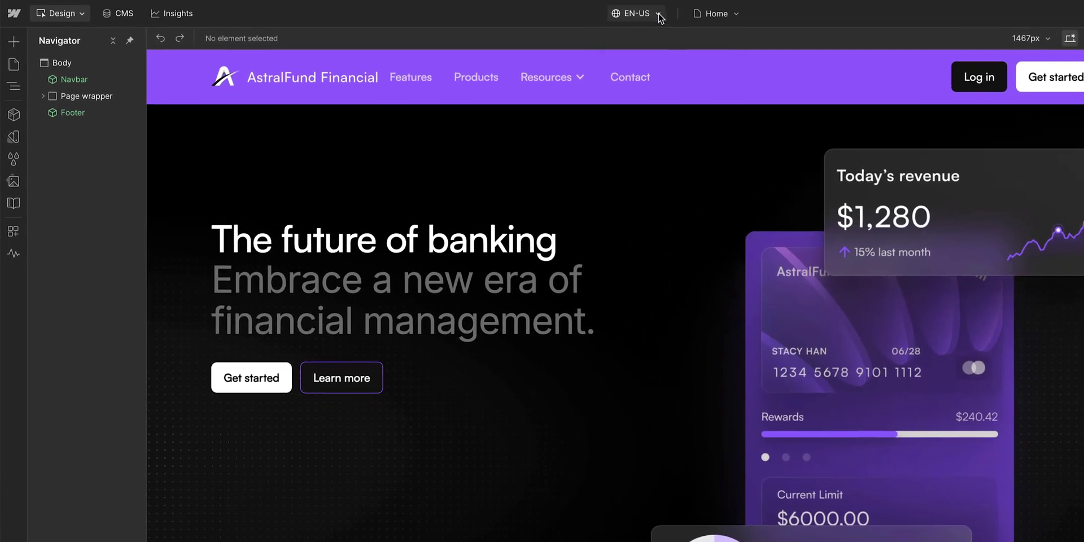
# Keep English (US) as the editing locale and open the Navbar component for editing.
pyautogui.click(536, 11)
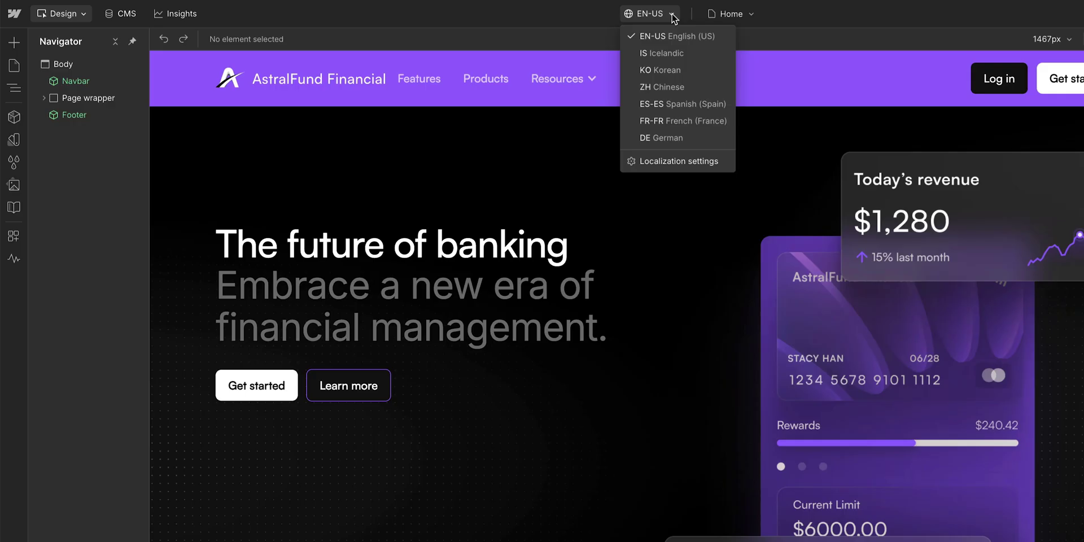
pyautogui.click(687, 36)
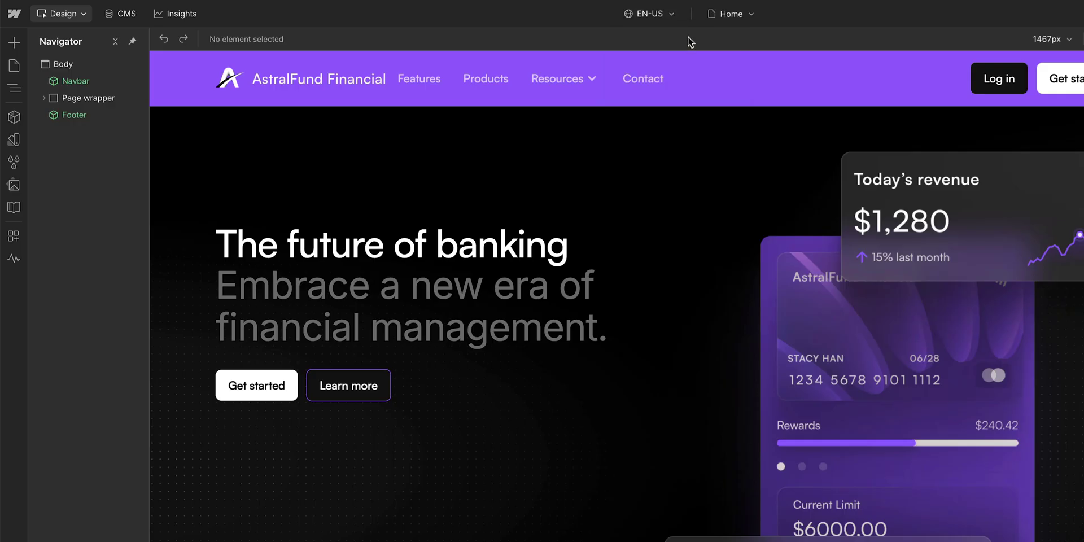
pyautogui.doubleClick(694, 69)
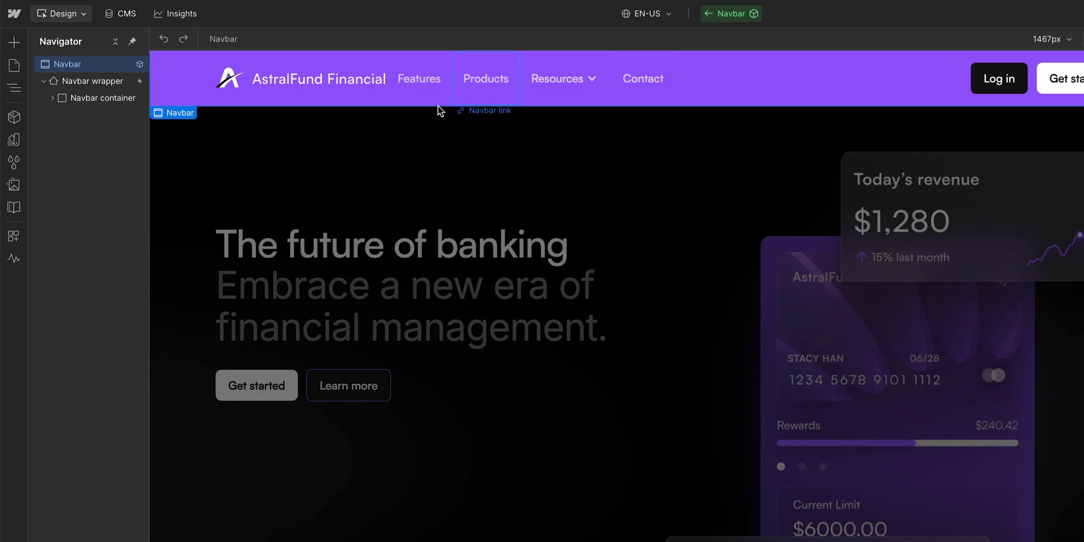
# Drag a Locales List from the Advanced elements into the Navbar wrapper.
pyautogui.click(14, 42)
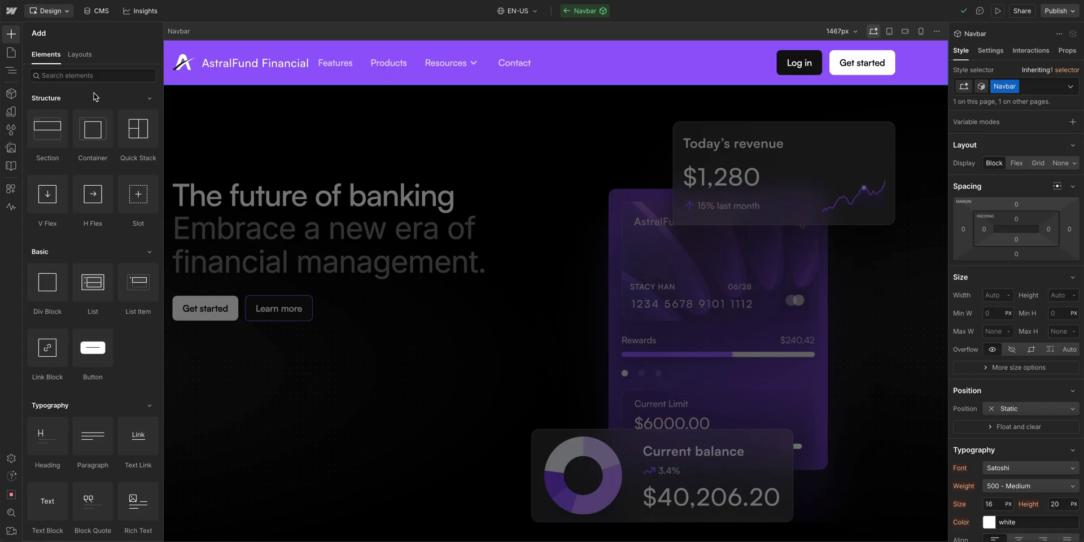
pyautogui.scroll(-15, 94, 97)
pyautogui.scroll(-4, 95, 97)
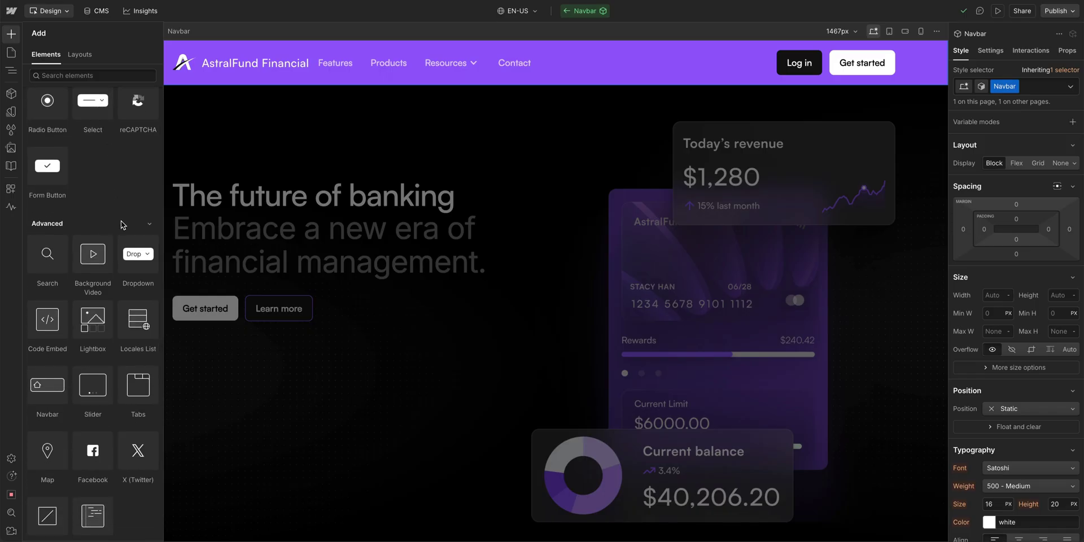
pyautogui.moveTo(127, 324); pyautogui.dragTo(154, 64)
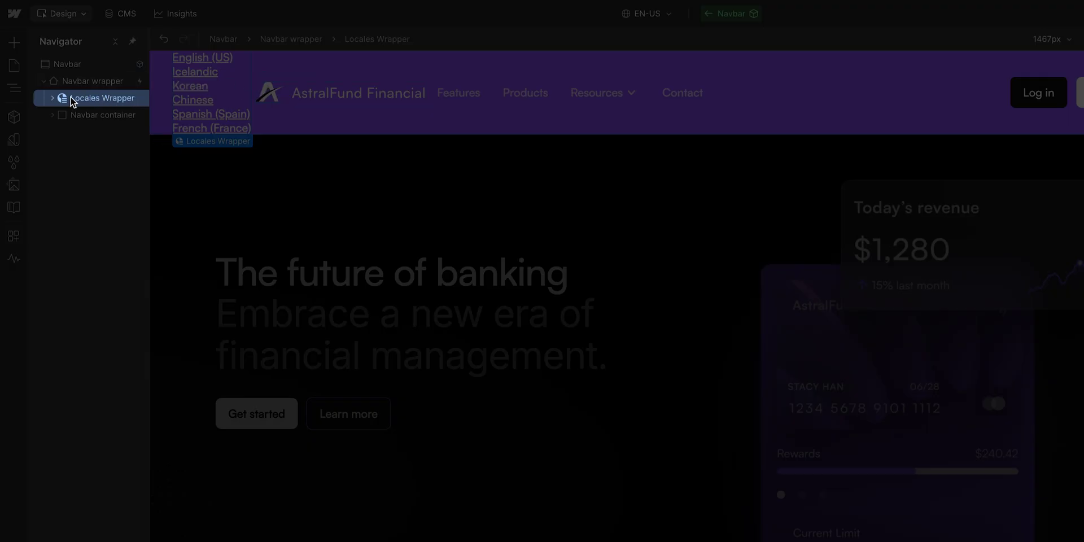
# Add an Advanced Dropdown element into the expanded Locales Wrapper, above the locale links.
pyautogui.click(53, 99)
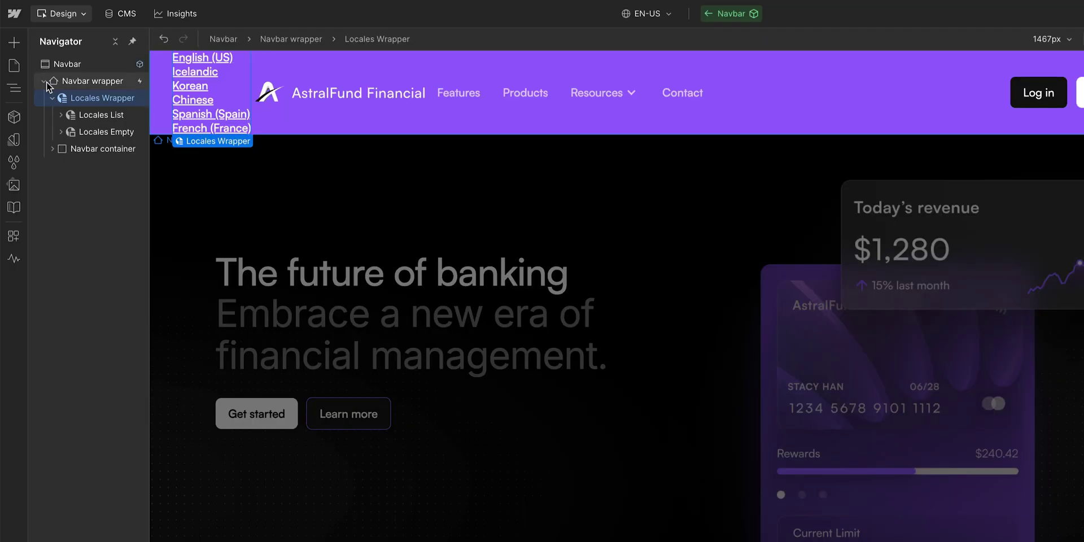
pyautogui.click(14, 42)
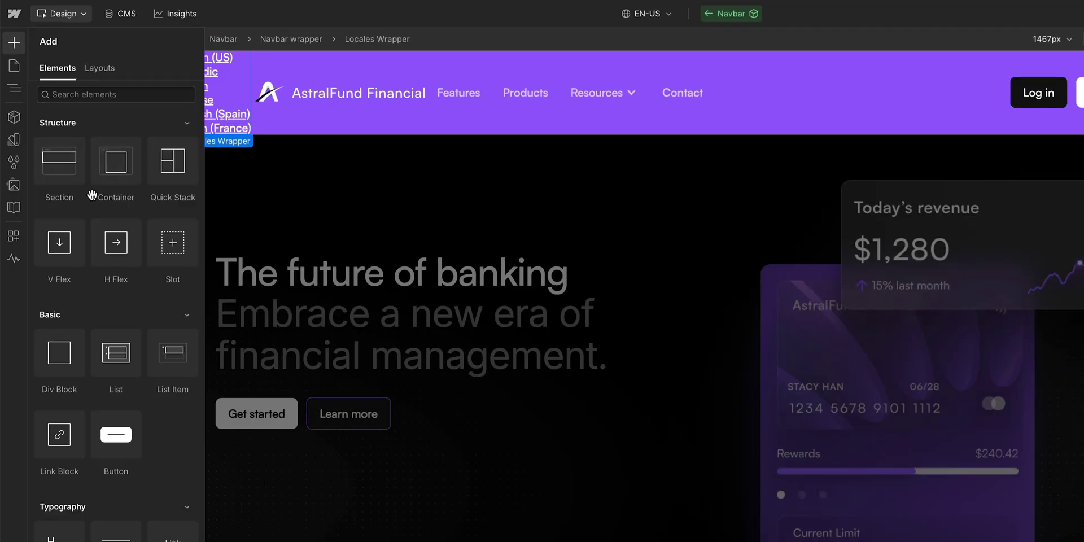
pyautogui.scroll(-10, 99, 212)
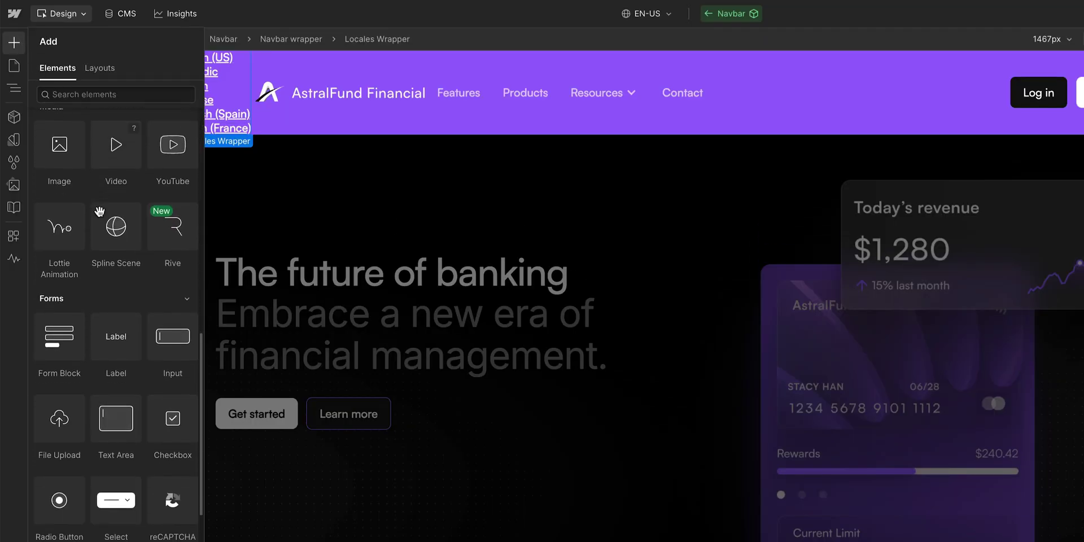
pyautogui.scroll(-6, 99, 212)
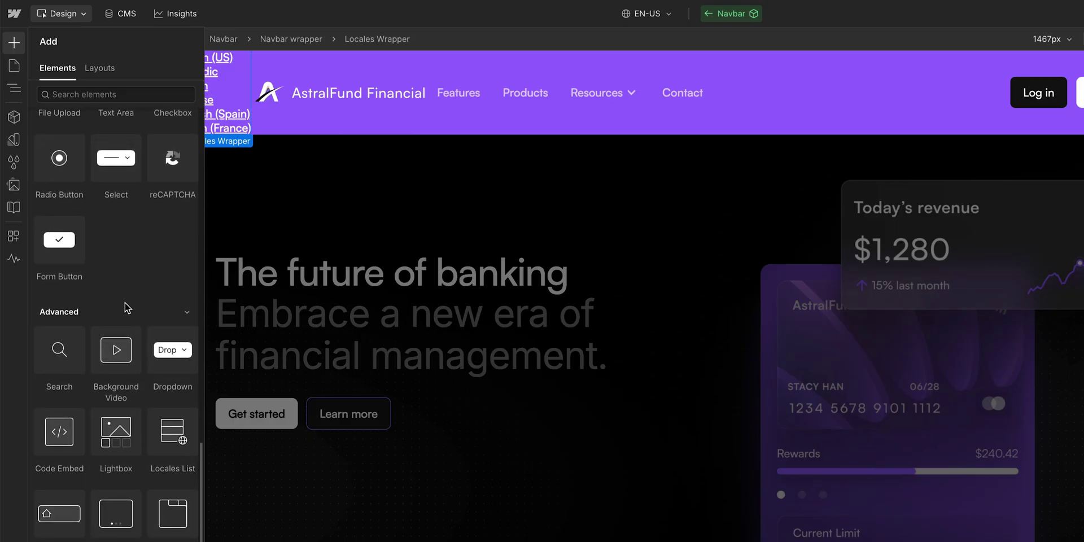
pyautogui.moveTo(162, 367); pyautogui.dragTo(117, 110)
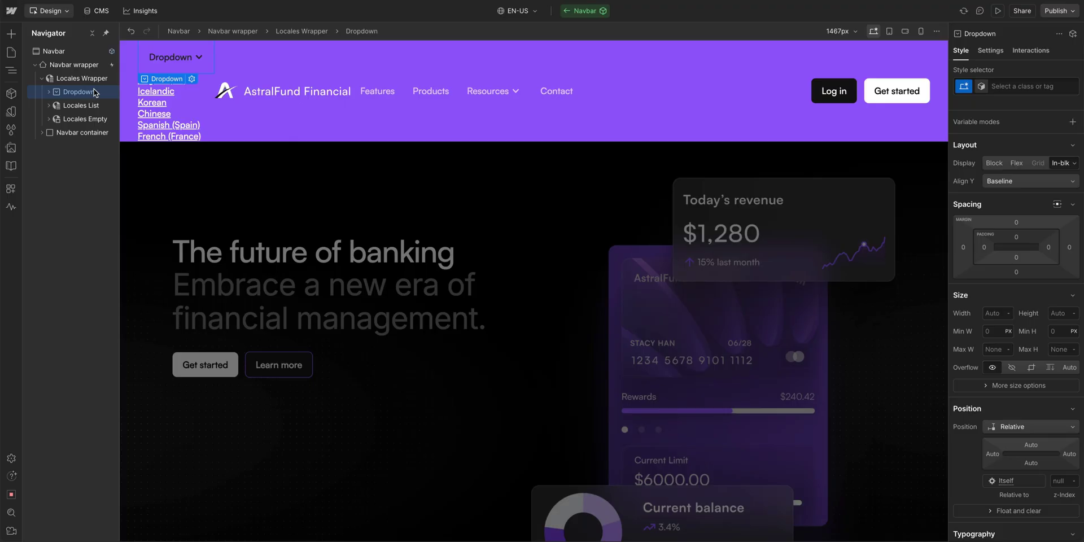
# Rename the dropdown label to 'Language' and auto-translate it in another locale.
pyautogui.doubleClick(173, 54)
pyautogui.write('Language')
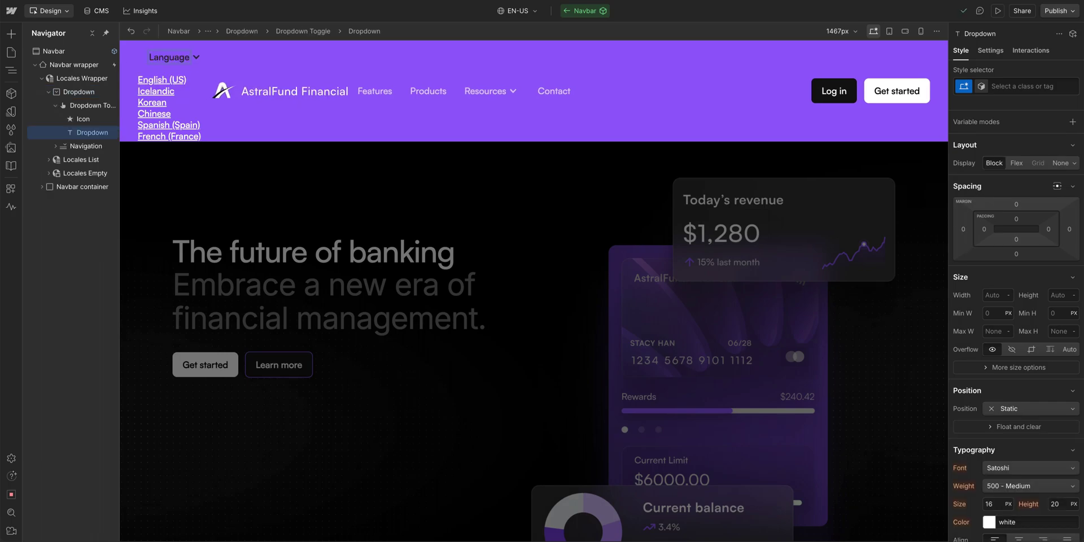
pyautogui.press('Escape')
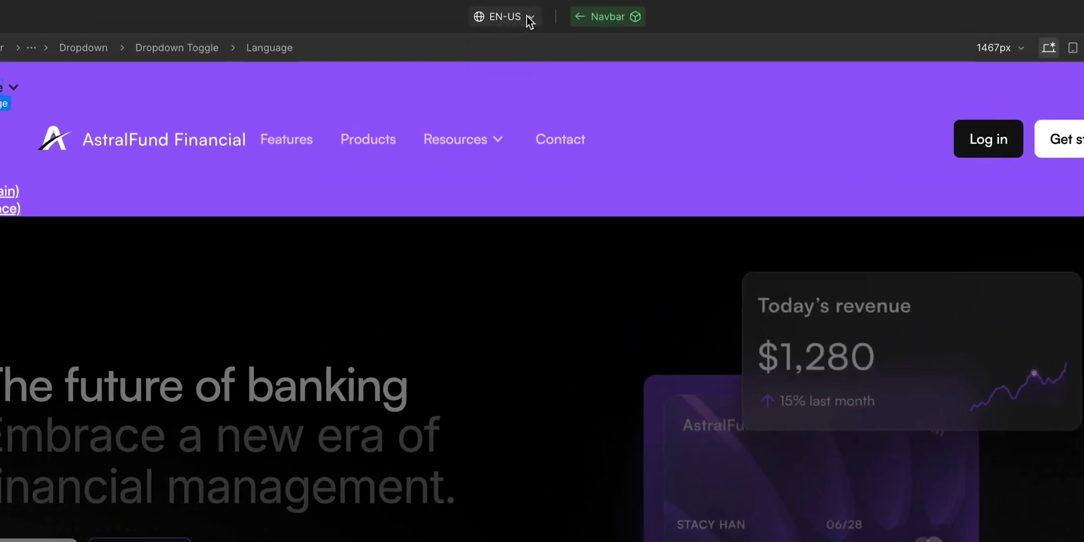
pyautogui.click(533, 13)
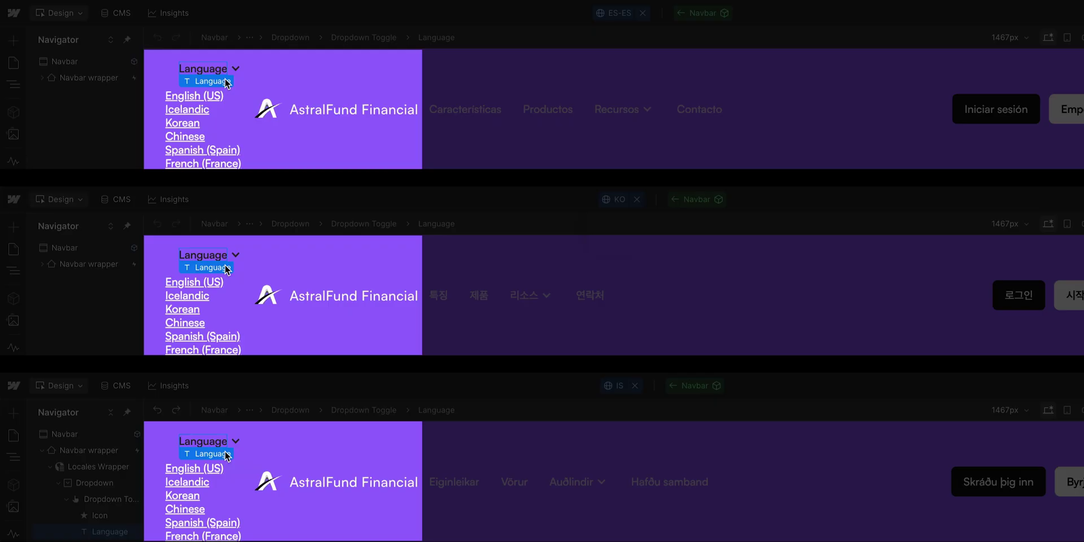
pyautogui.click(233, 88)
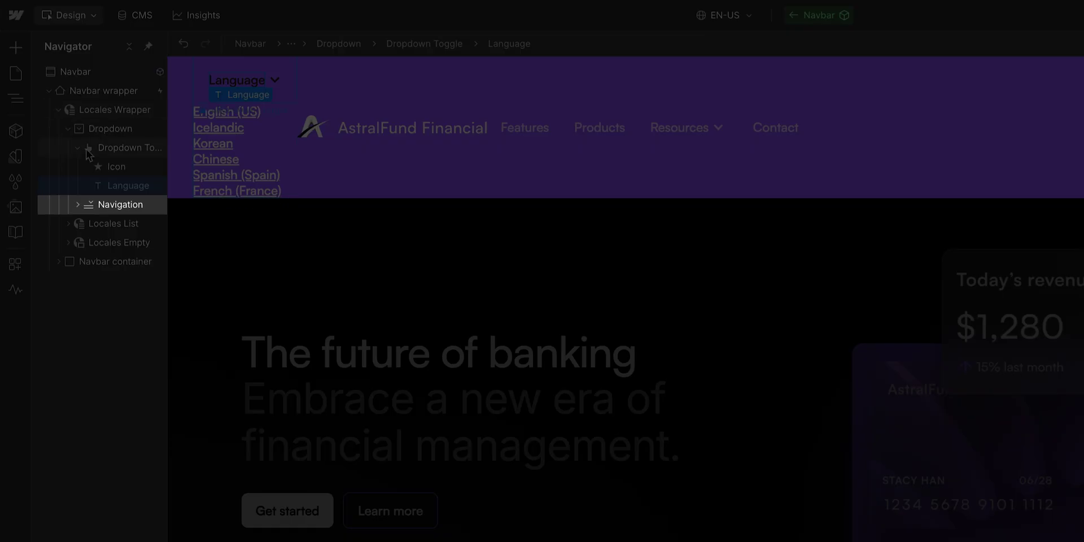
# Delete the Link 1–3 placeholders and nest the Locales List inside the Dropdown's Navigation.
pyautogui.click(79, 200)
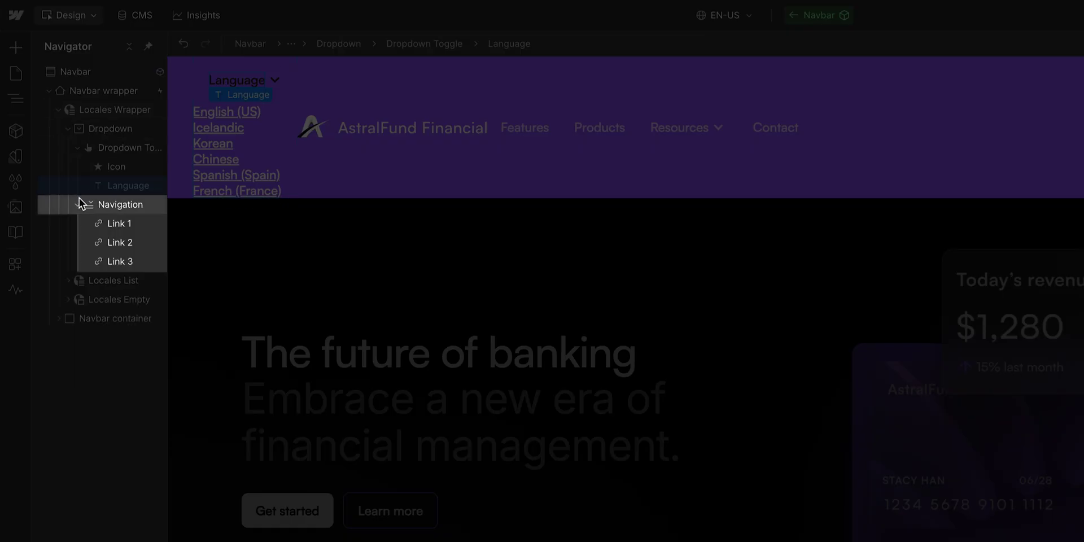
pyautogui.click(133, 222)
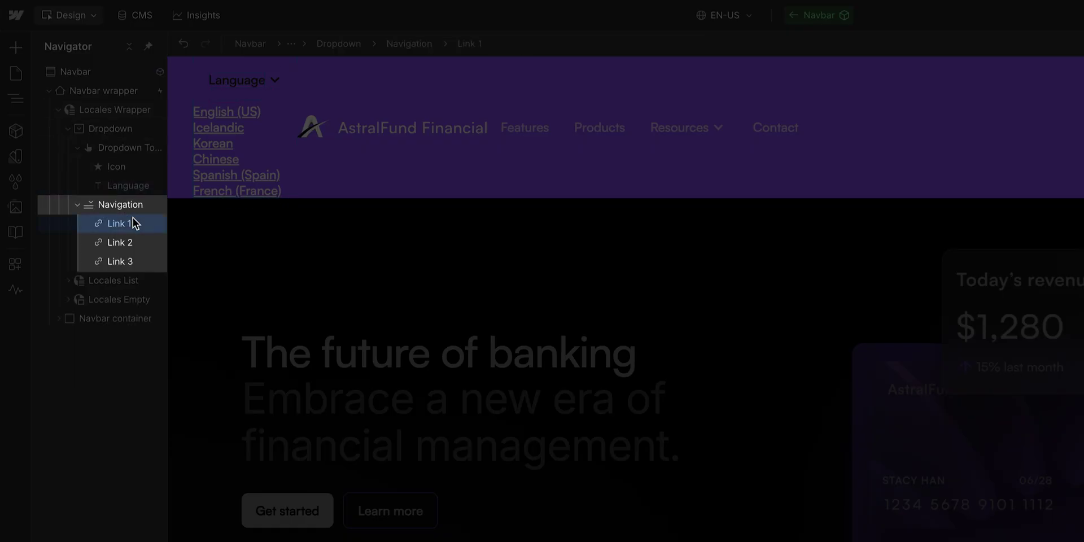
pyautogui.press('Delete')
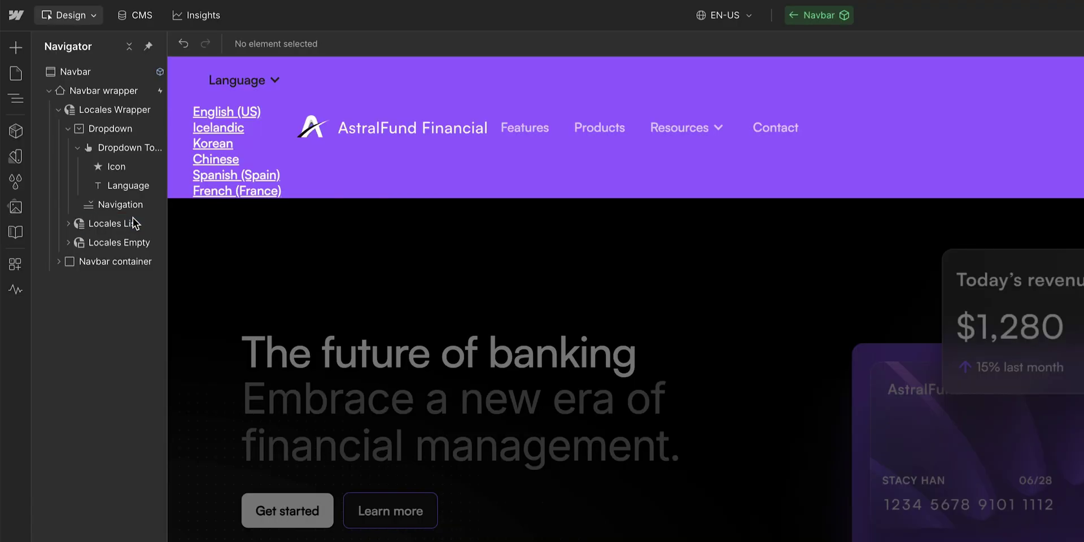
pyautogui.click(146, 228)
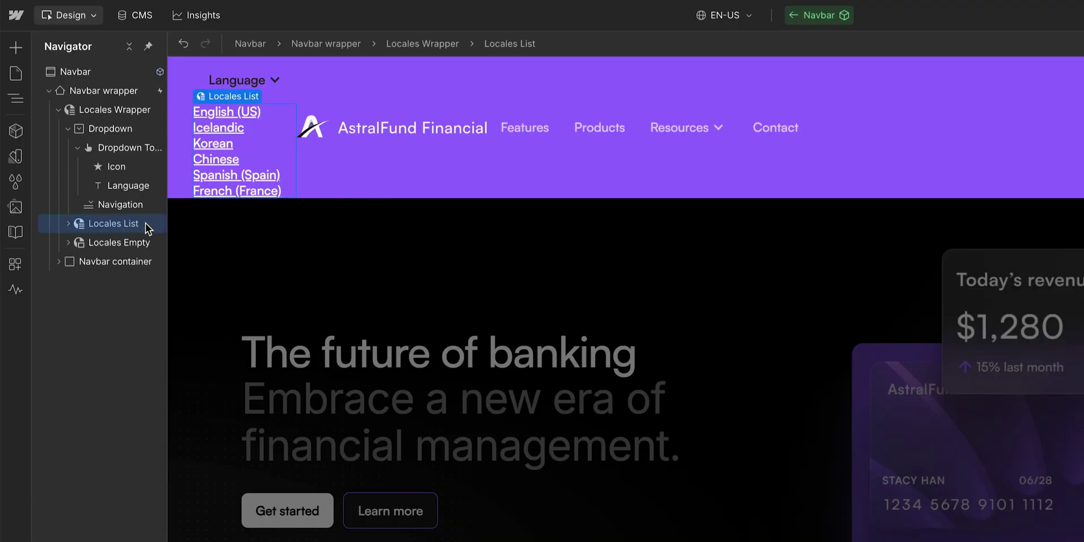
pyautogui.moveTo(148, 227); pyautogui.dragTo(144, 208)
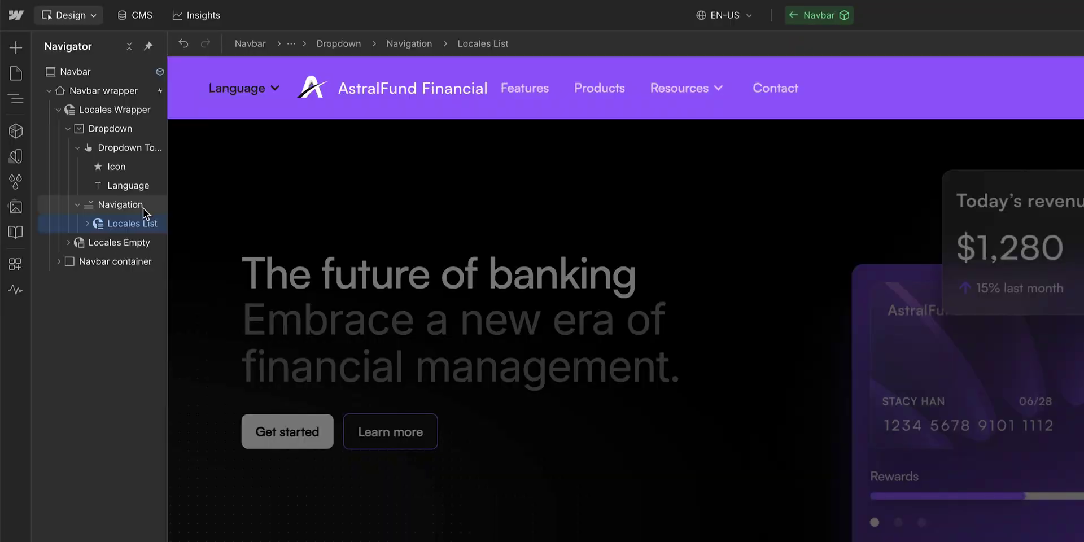
# Set the Dropdown's Menu setting to Show so the six flagged locales display.
pyautogui.click(137, 129)
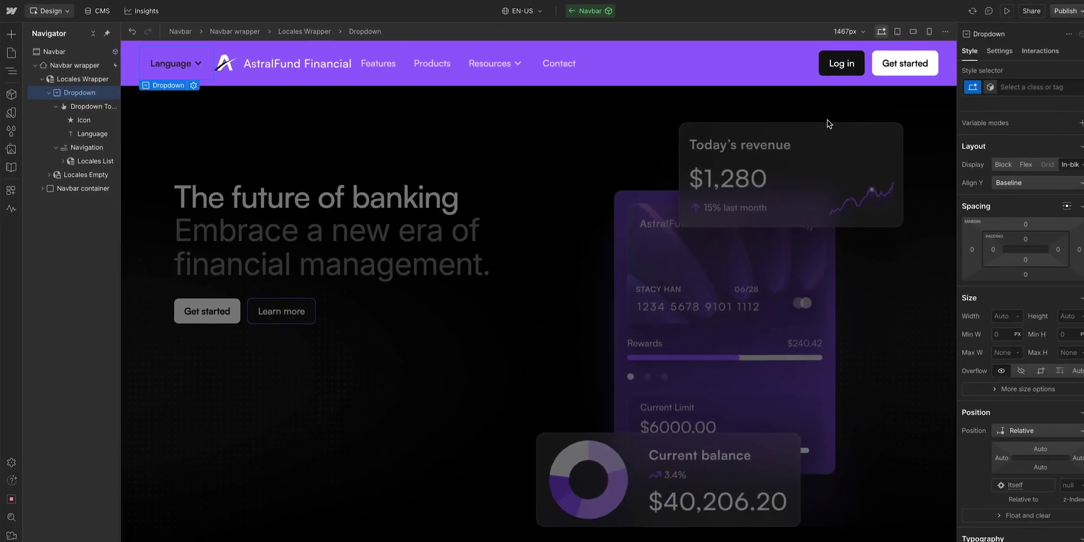
pyautogui.click(998, 52)
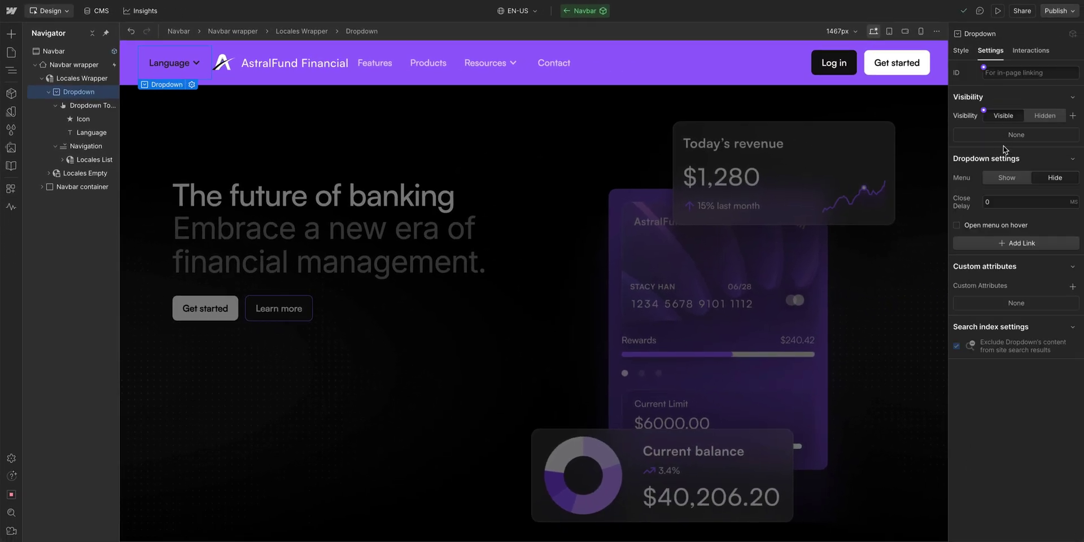
pyautogui.click(1011, 179)
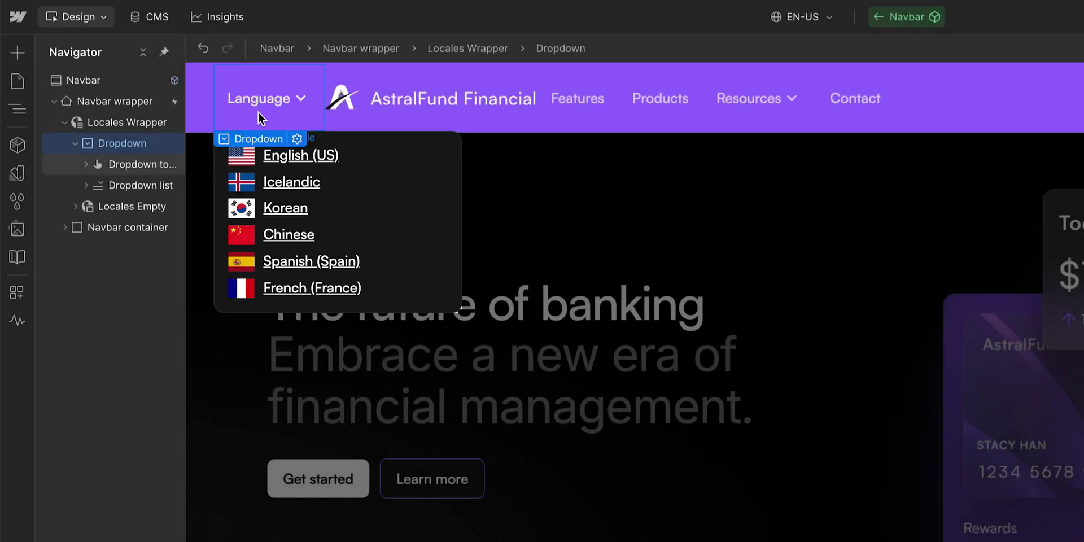
# Move the Locales Wrapper beside Log in, publish to both domains, and open the live site.
pyautogui.moveTo(147, 123); pyautogui.dragTo(890, 99)
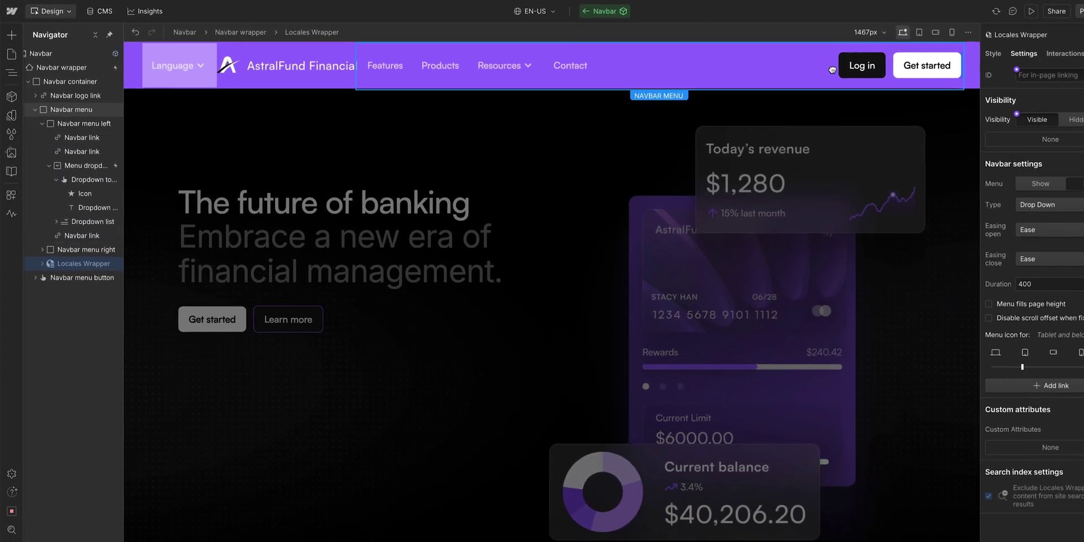
pyautogui.moveTo(832, 70); pyautogui.dragTo(834, 70)
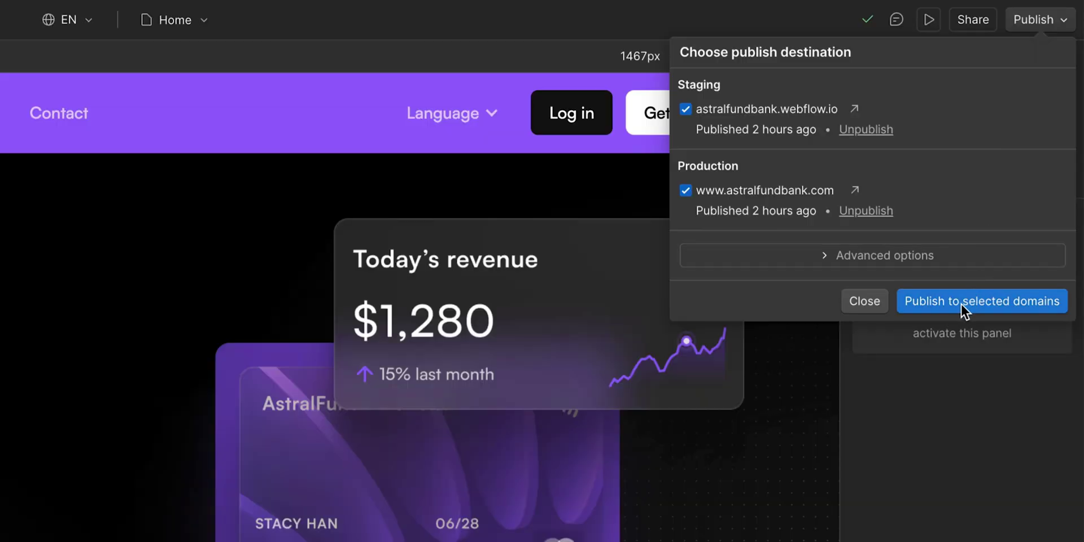
pyautogui.click(960, 303)
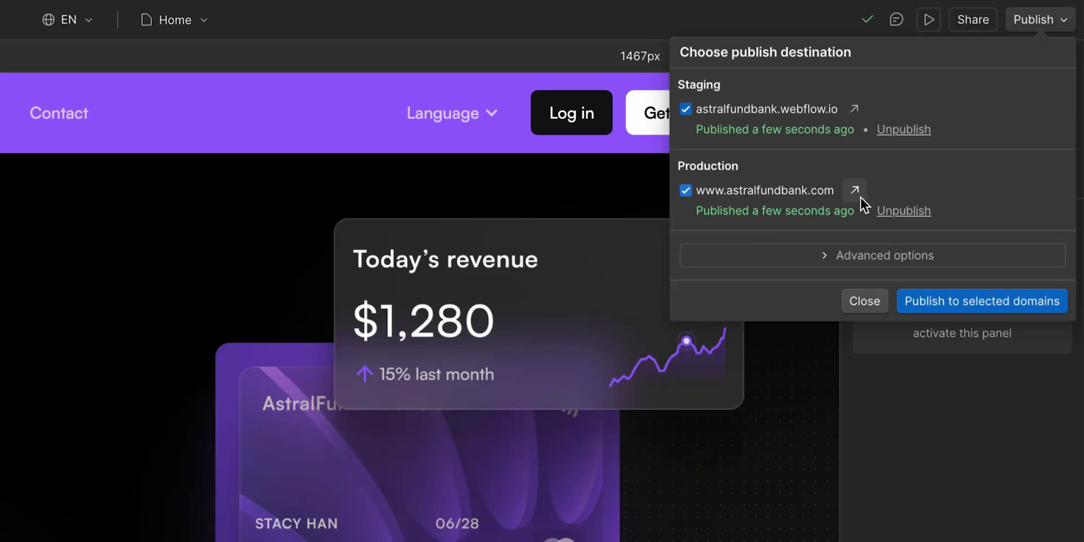
pyautogui.click(855, 191)
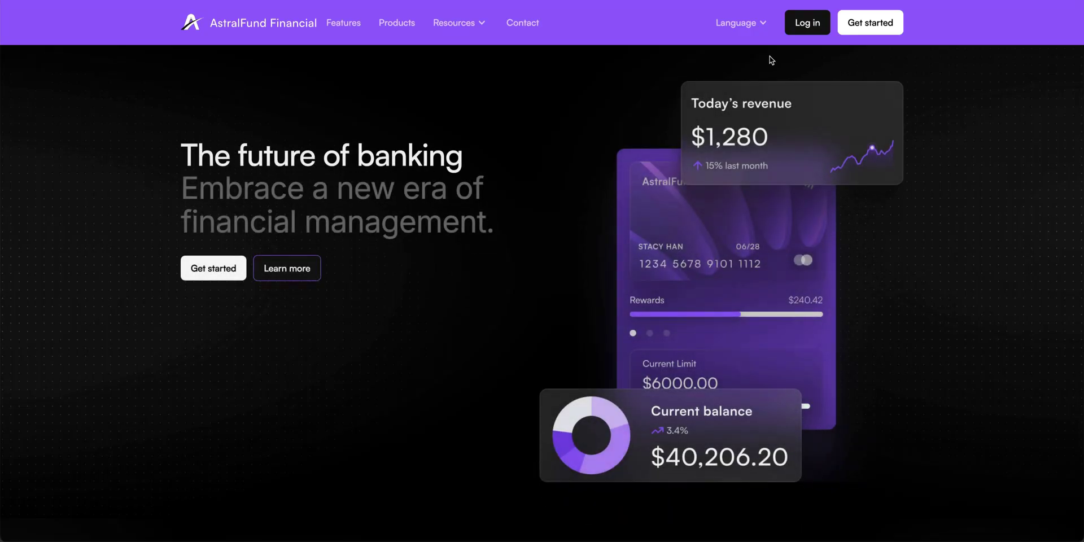
# View the live site in Icelandic, go to the Hafðu samband contact page, then switch to Korean.
pyautogui.click(759, 27)
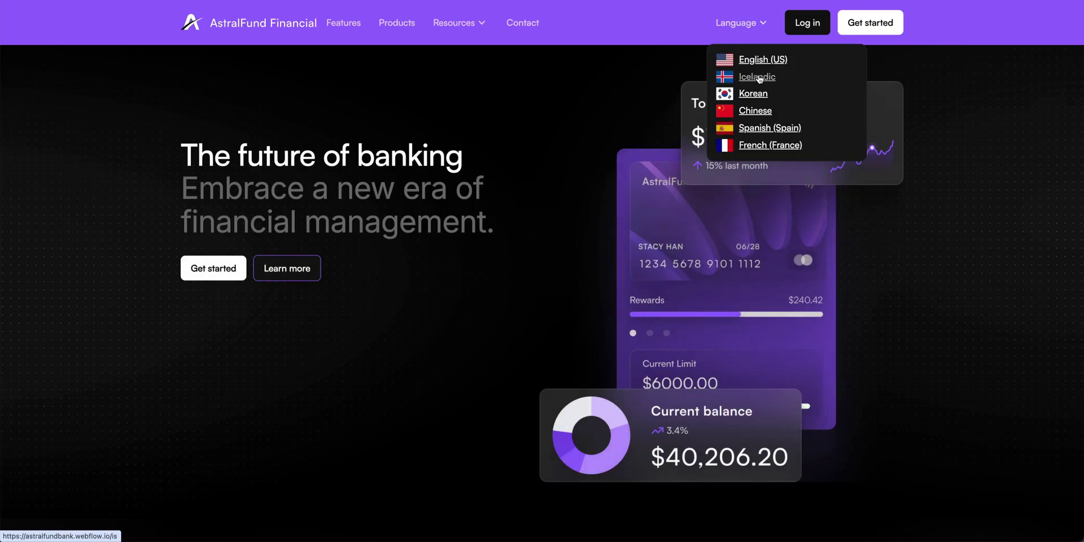
pyautogui.click(759, 78)
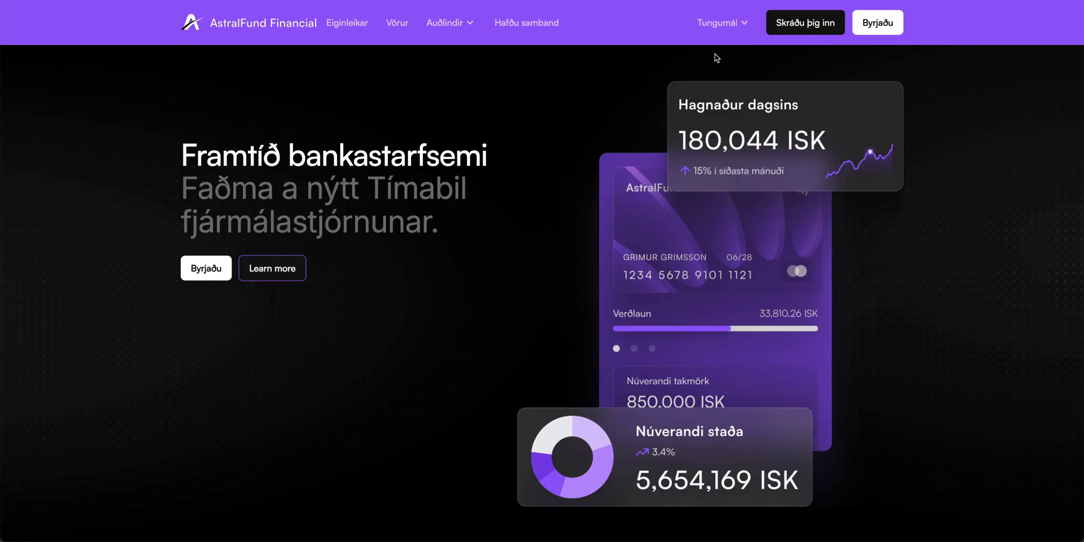
pyautogui.click(534, 32)
pyautogui.click(744, 35)
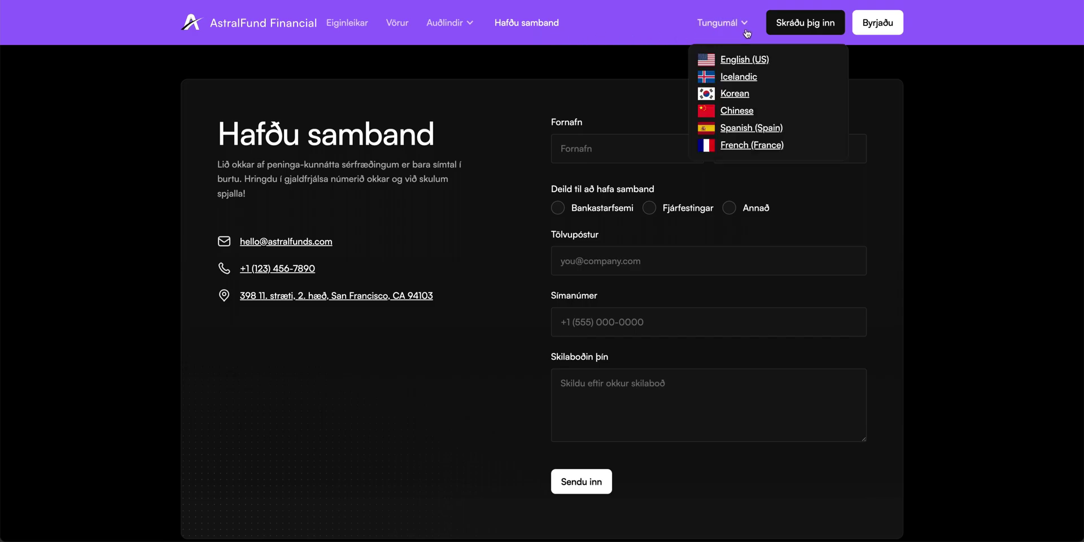
pyautogui.click(745, 94)
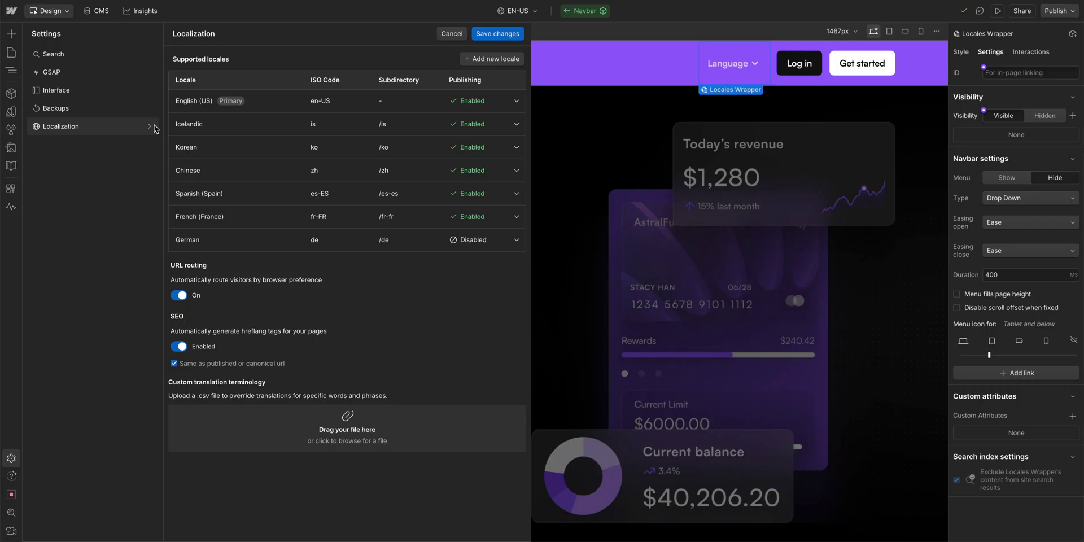
# In Localization settings, switch German's Enable publishing on and Korean's publishing off.
pyautogui.click(501, 239)
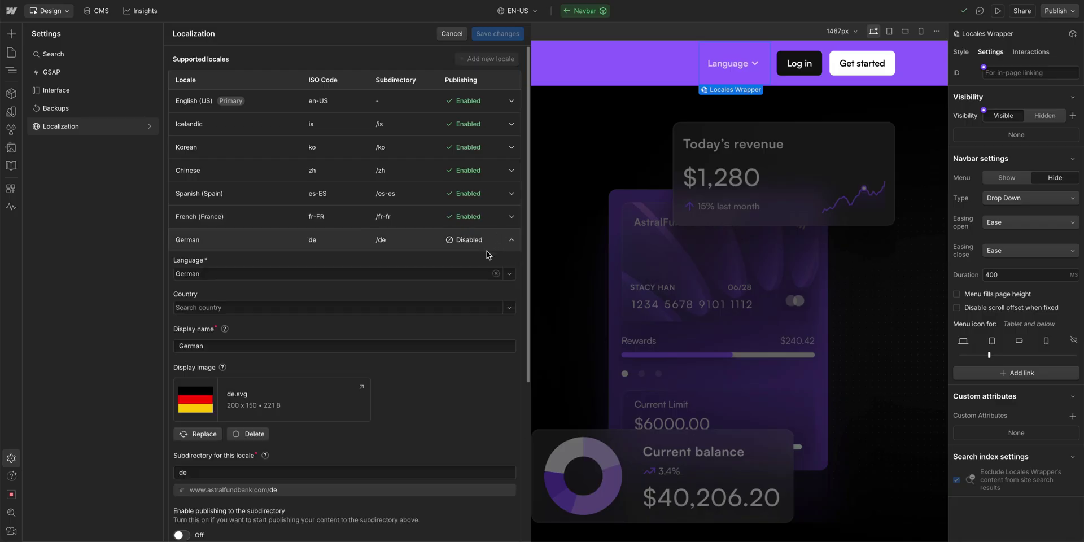
pyautogui.scroll(-5, 401, 337)
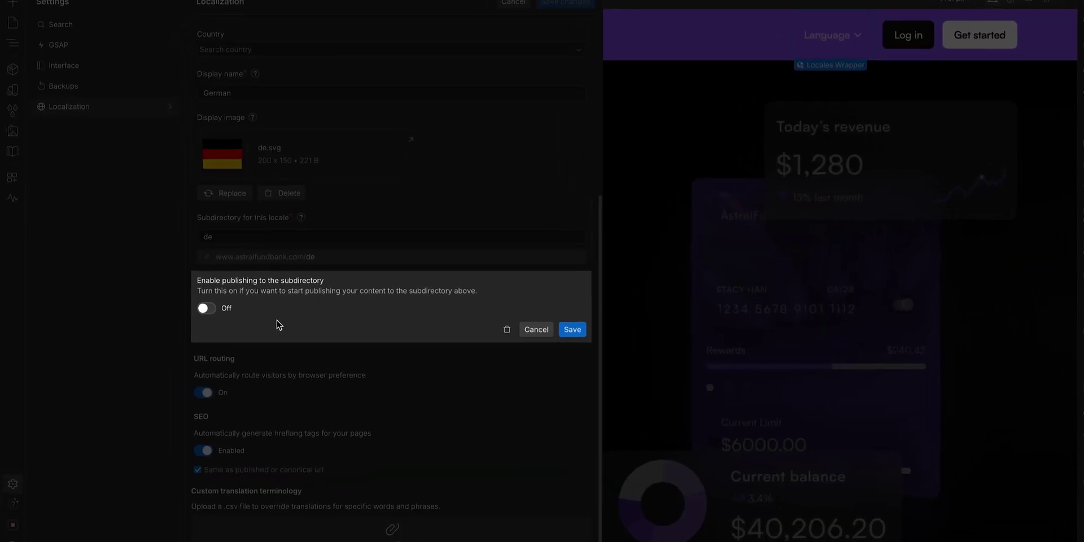
pyautogui.click(281, 324)
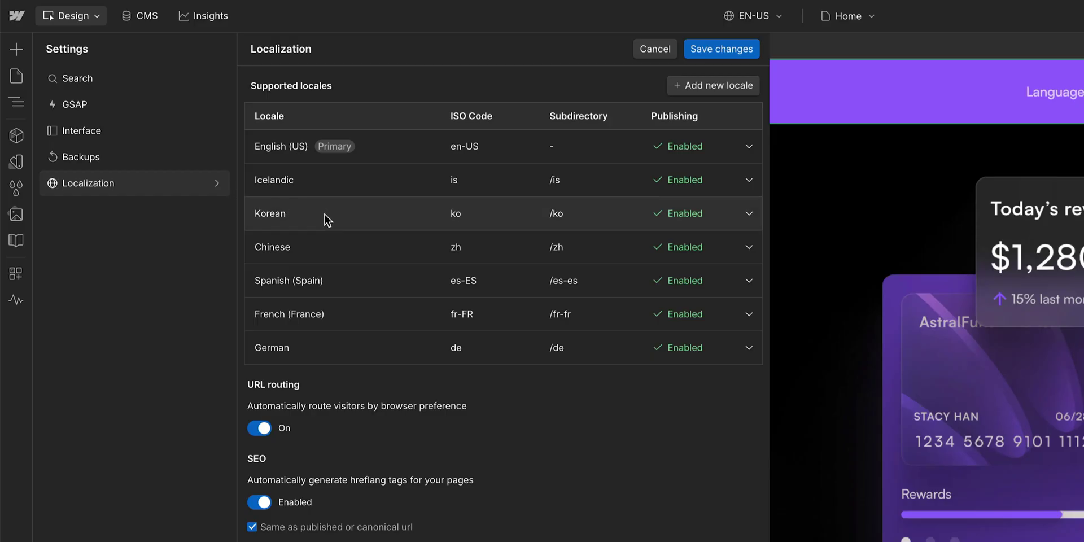
pyautogui.click(337, 218)
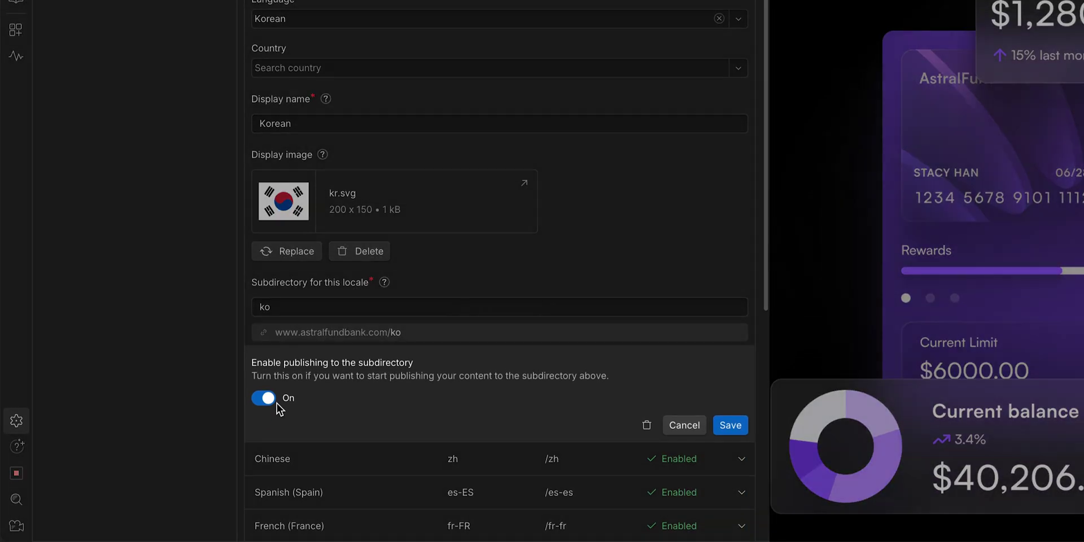
pyautogui.click(274, 462)
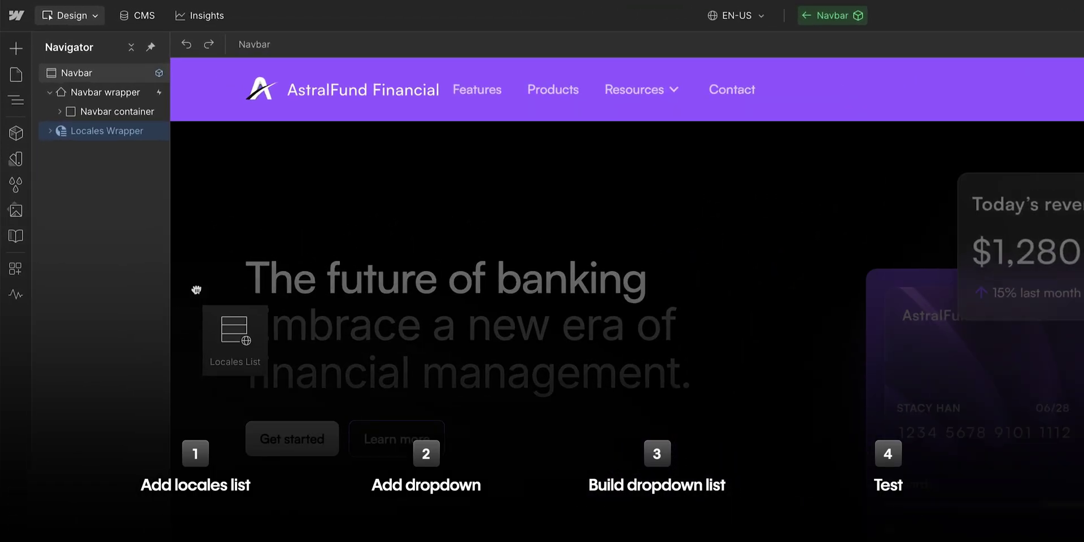
# Place a Locales List in the navbar with a Dropdown below it, then check the live Tungumál menu.
pyautogui.moveTo(227, 149); pyautogui.dragTo(239, 99)
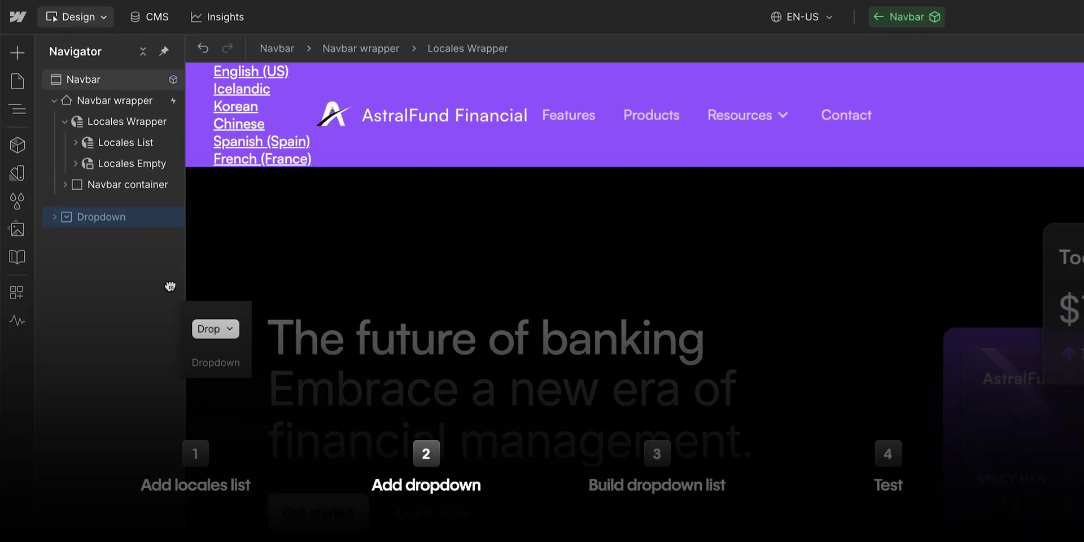
pyautogui.moveTo(198, 288); pyautogui.dragTo(144, 137)
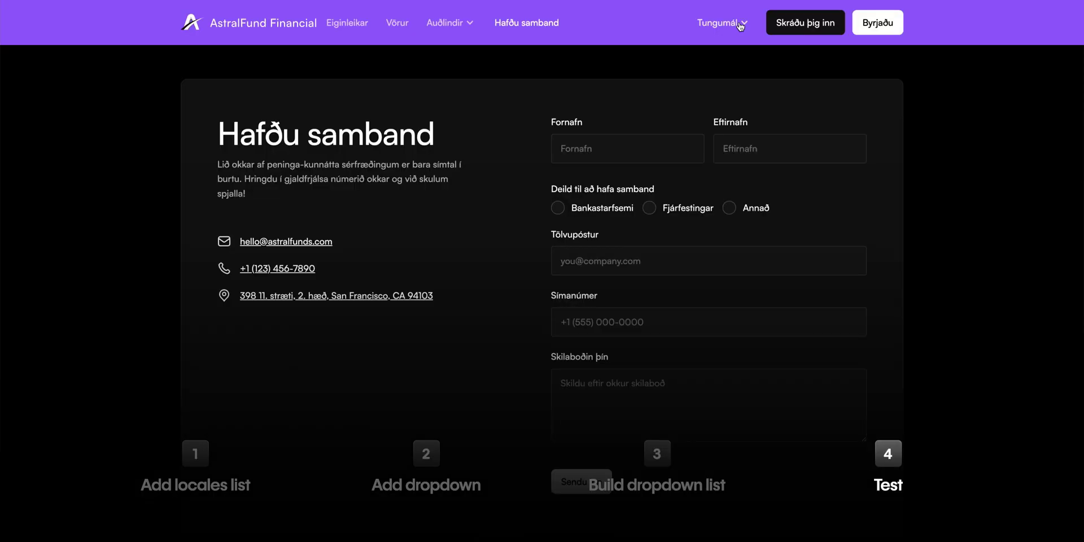
pyautogui.click(740, 26)
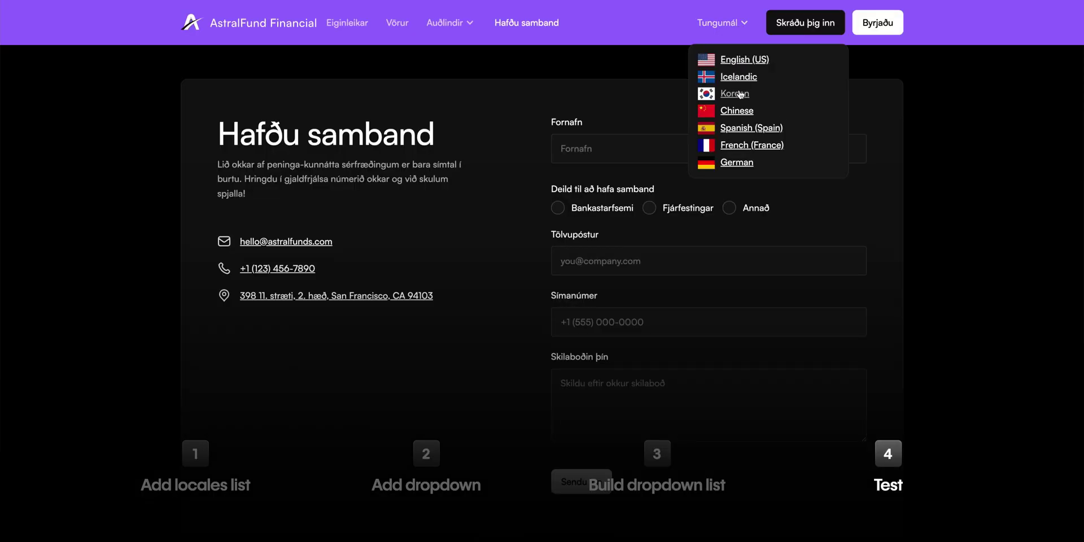